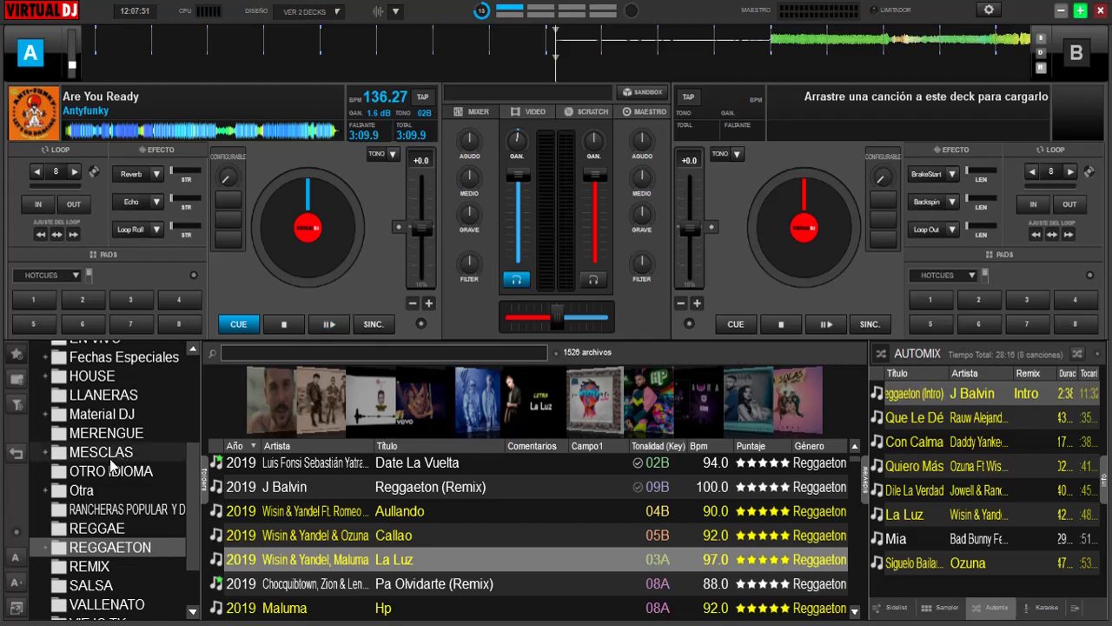
# Step: Expand the REGGAETON folder and open its "ultimas" filter folder
pyautogui.click(44, 547)
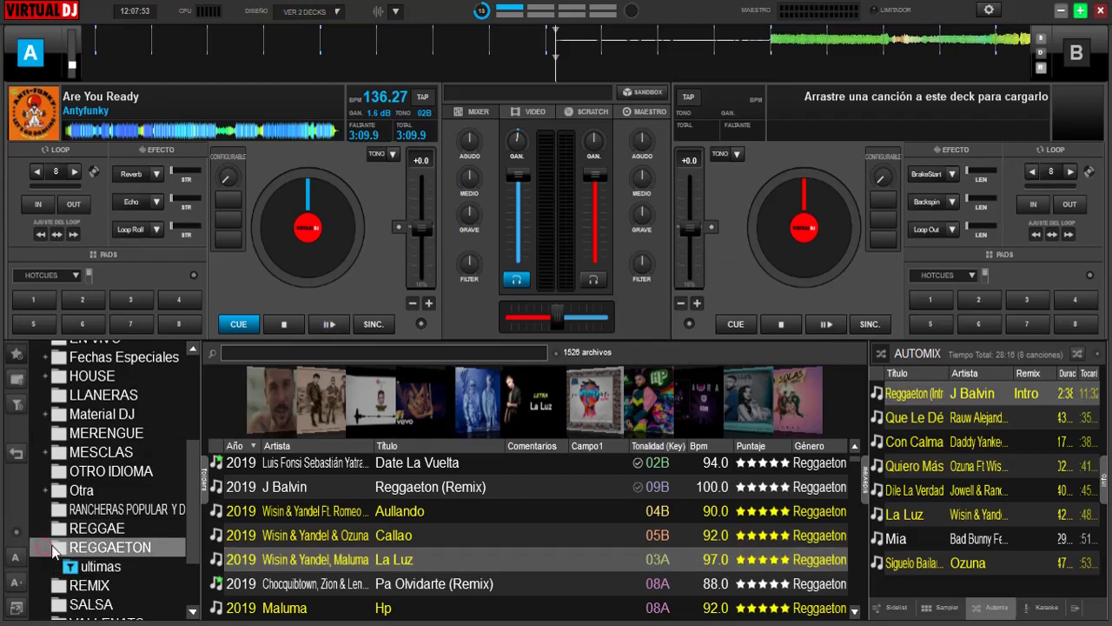
pyautogui.moveTo(192, 506); pyautogui.dragTo(191, 549)
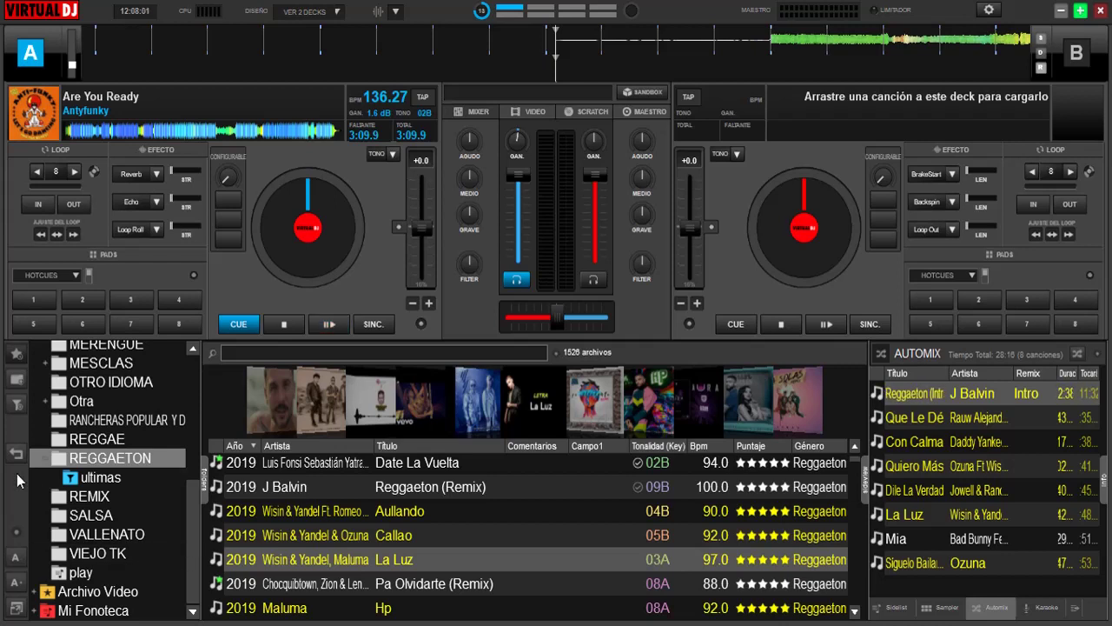
pyautogui.click(100, 481)
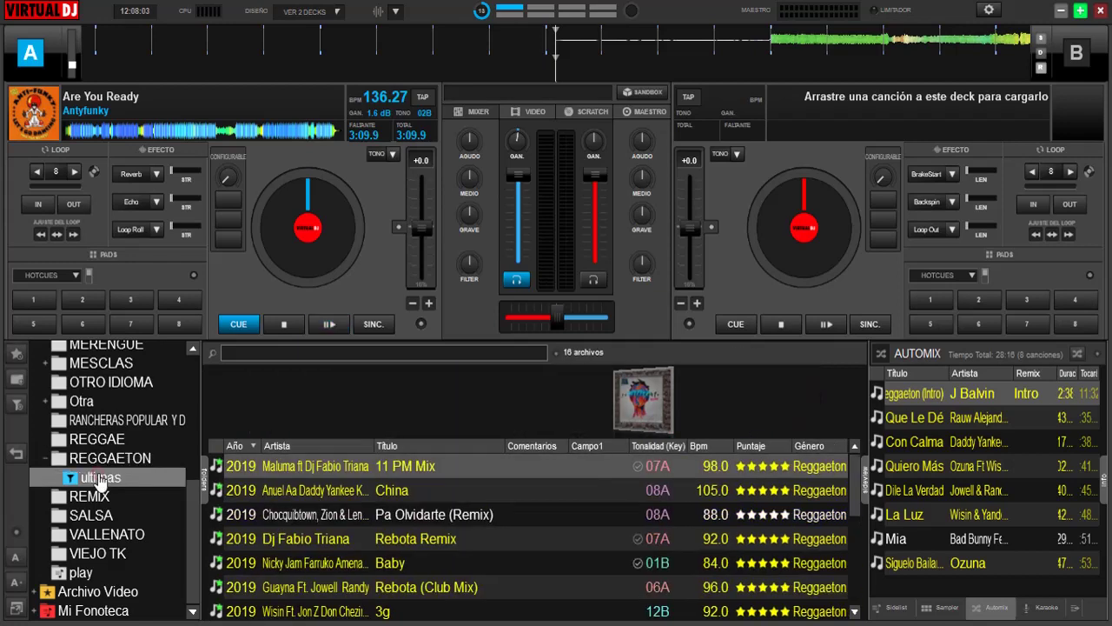
# Step: Look through the songs that the "ultimas" filter folder contains
pyautogui.click(859, 469)
pyautogui.scroll(-5, 858, 469)
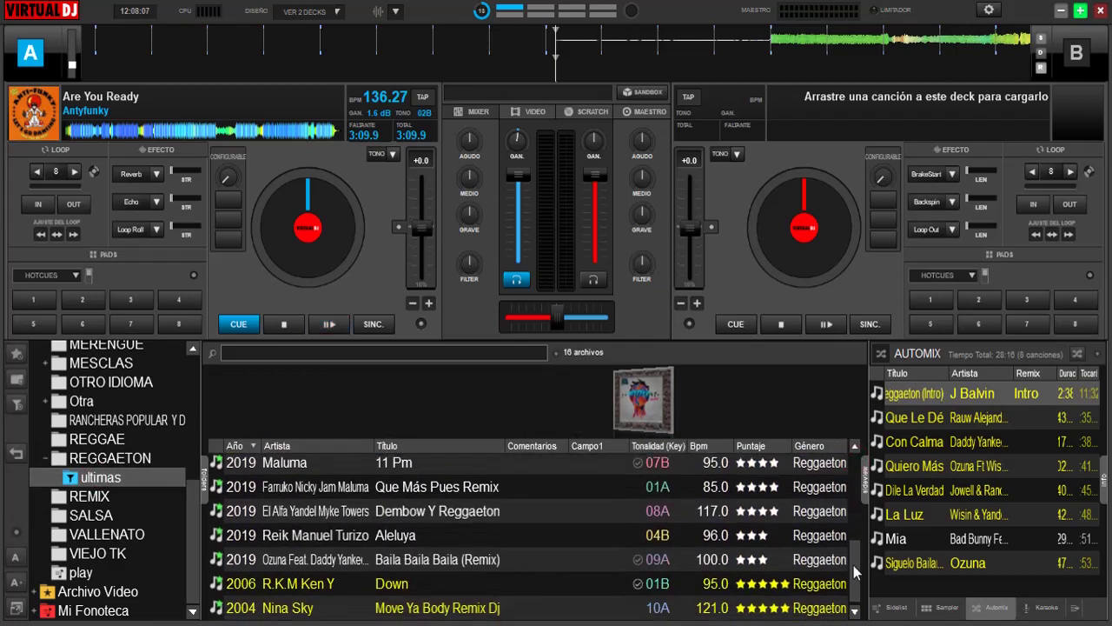
pyautogui.scroll(5, 856, 600)
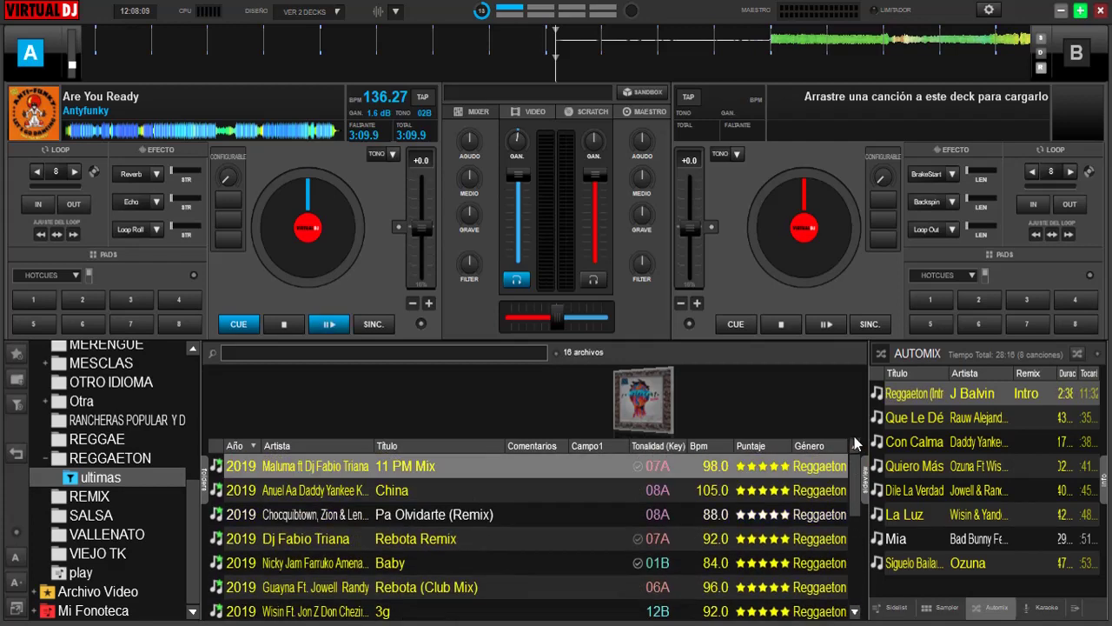
pyautogui.scroll(-5, 858, 609)
pyautogui.moveTo(856, 556); pyautogui.dragTo(858, 452)
pyautogui.moveTo(858, 447); pyautogui.dragTo(851, 613)
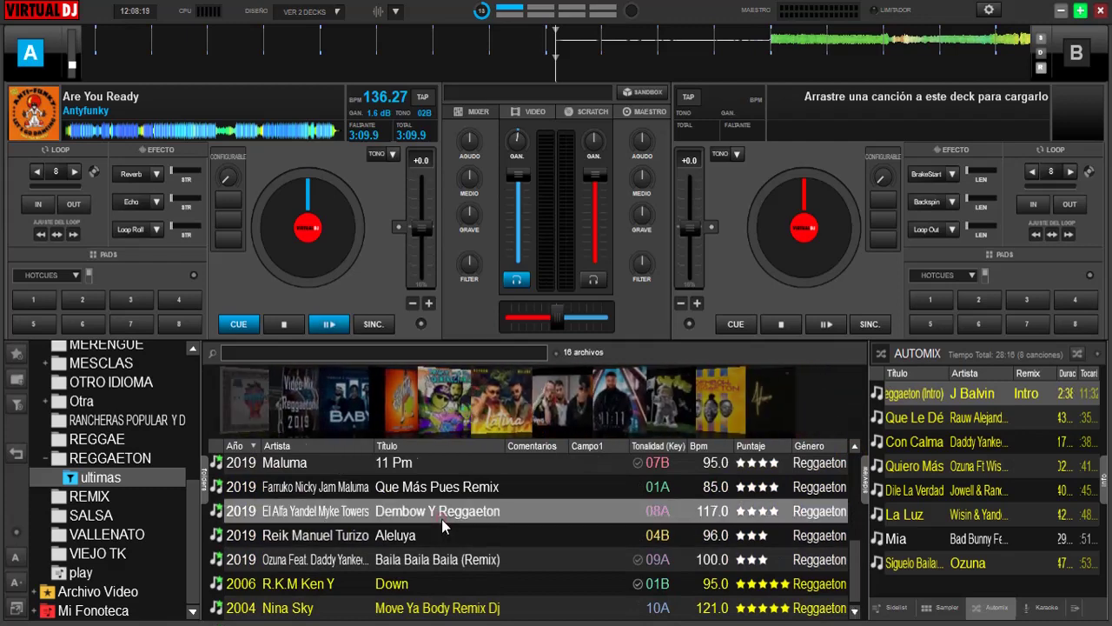
pyautogui.press('Up')
pyautogui.press('Up')
pyautogui.press('Up')
pyautogui.press('Up')
pyautogui.press('Up')
pyautogui.press('Up')
pyautogui.press('Up')
pyautogui.press('Up')
pyautogui.press('Up')
pyautogui.press('Up')
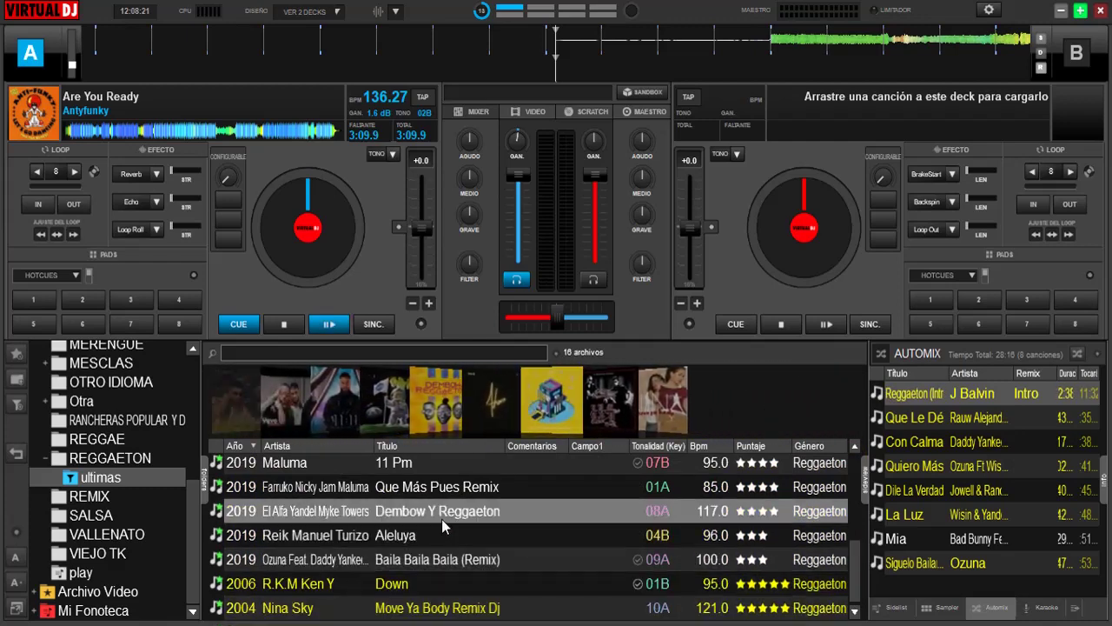
pyautogui.press('Up')
pyautogui.press('Up')
pyautogui.press('Up')
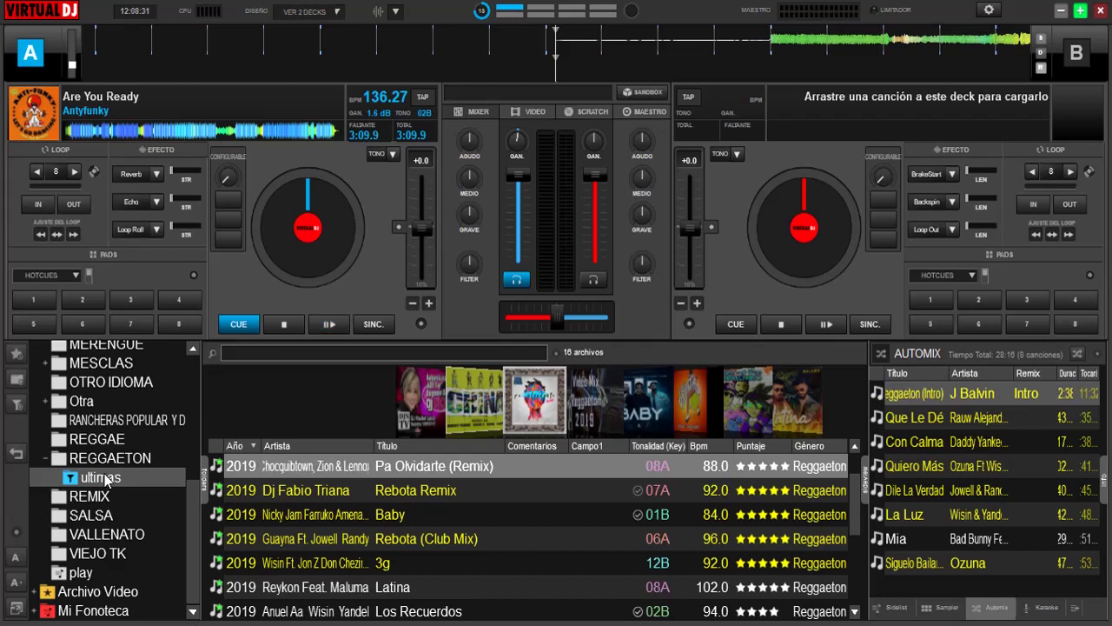
# Step: Open the filter definition of the "ultimas" folder for editing
pyautogui.rightClick(106, 480)
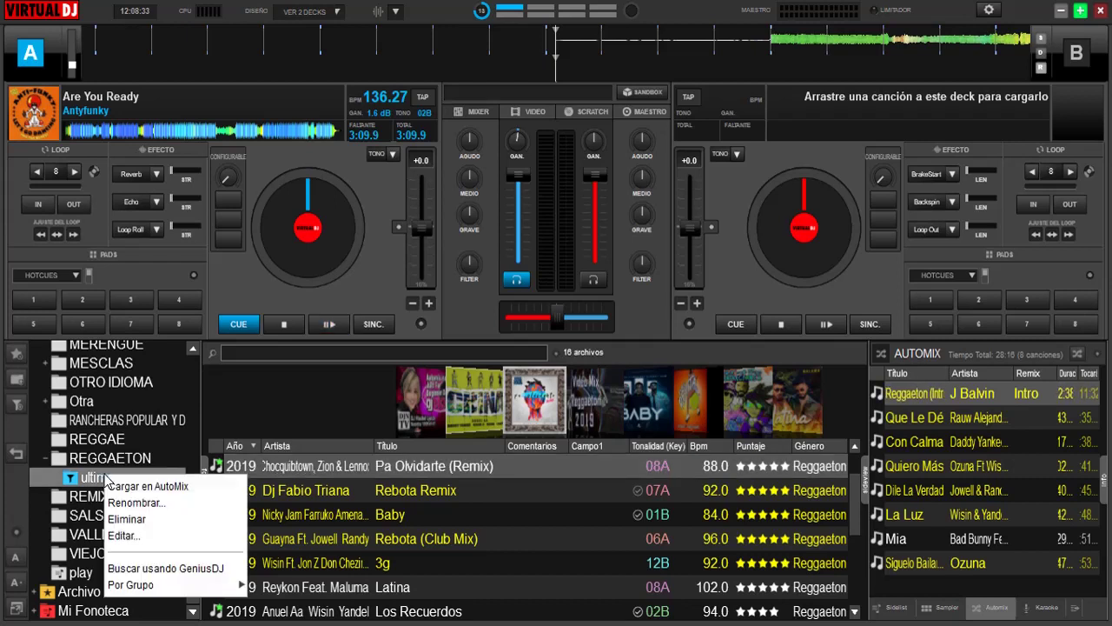
pyautogui.click(163, 540)
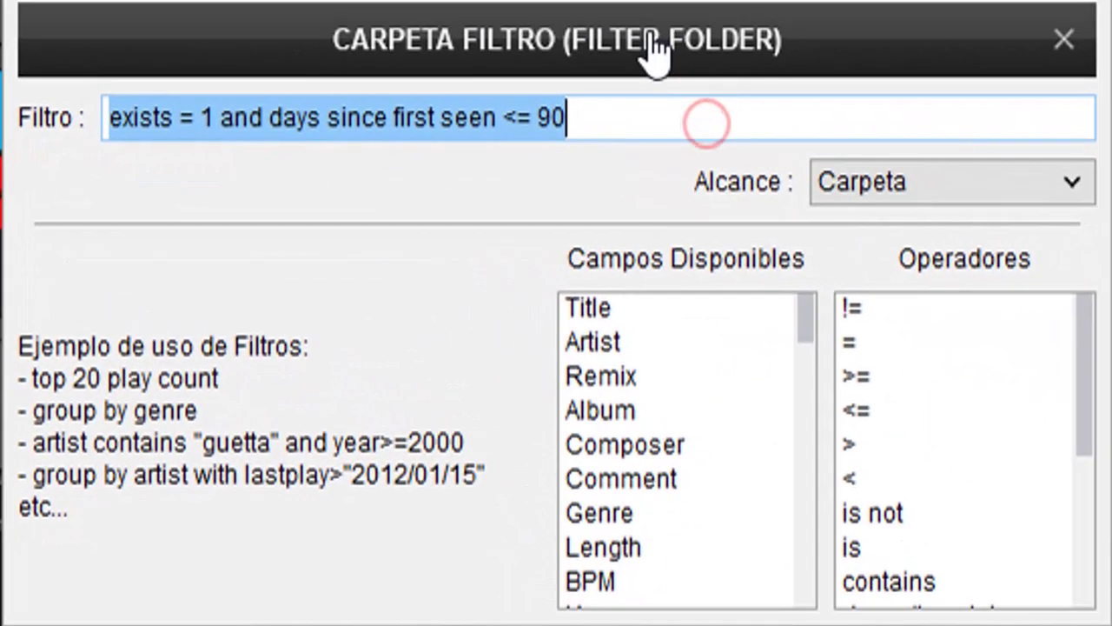
pyautogui.click(653, 105)
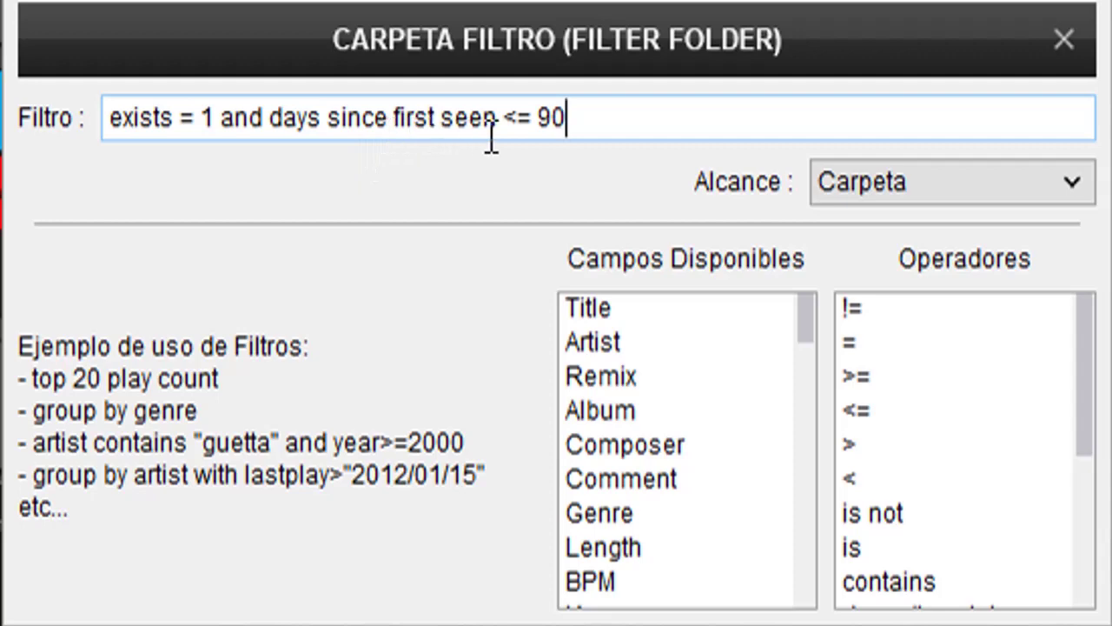
# Step: Try limits of 7 and 30 for "days since first seen" in the filter expression
pyautogui.click(606, 120)
pyautogui.press('BackSpace')
pyautogui.press('BackSpace')
pyautogui.write('7')
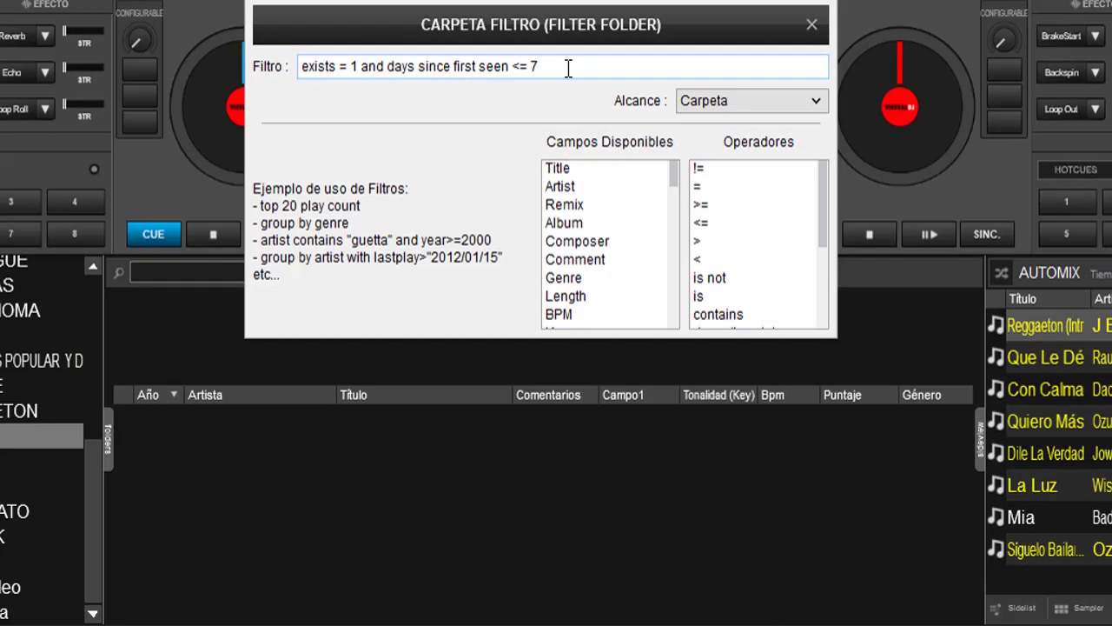
pyautogui.press('BackSpace')
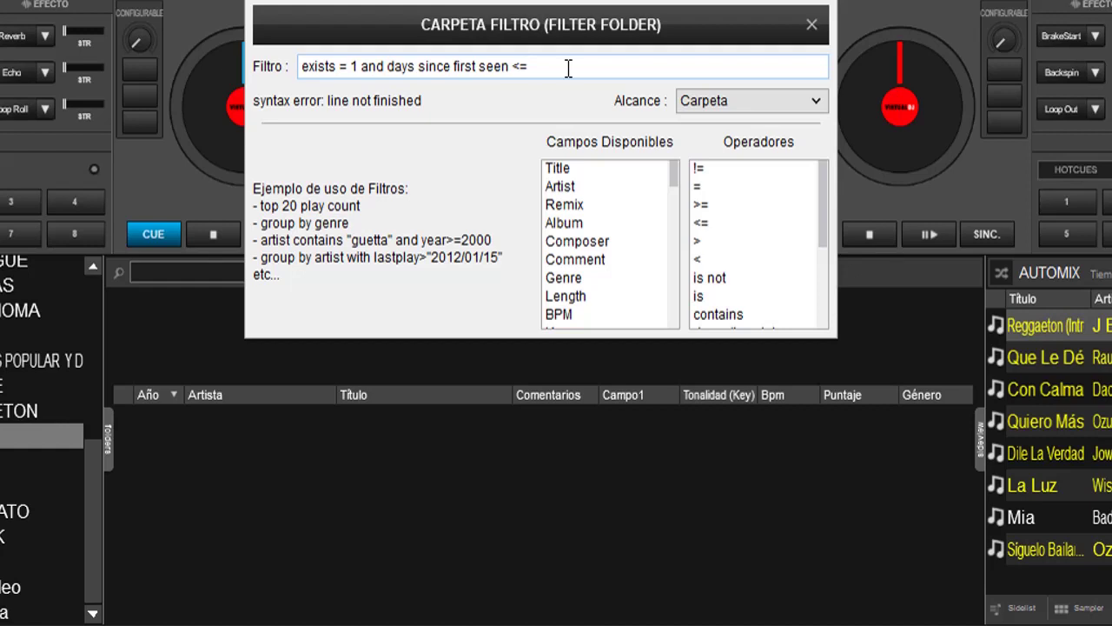
pyautogui.write('30')
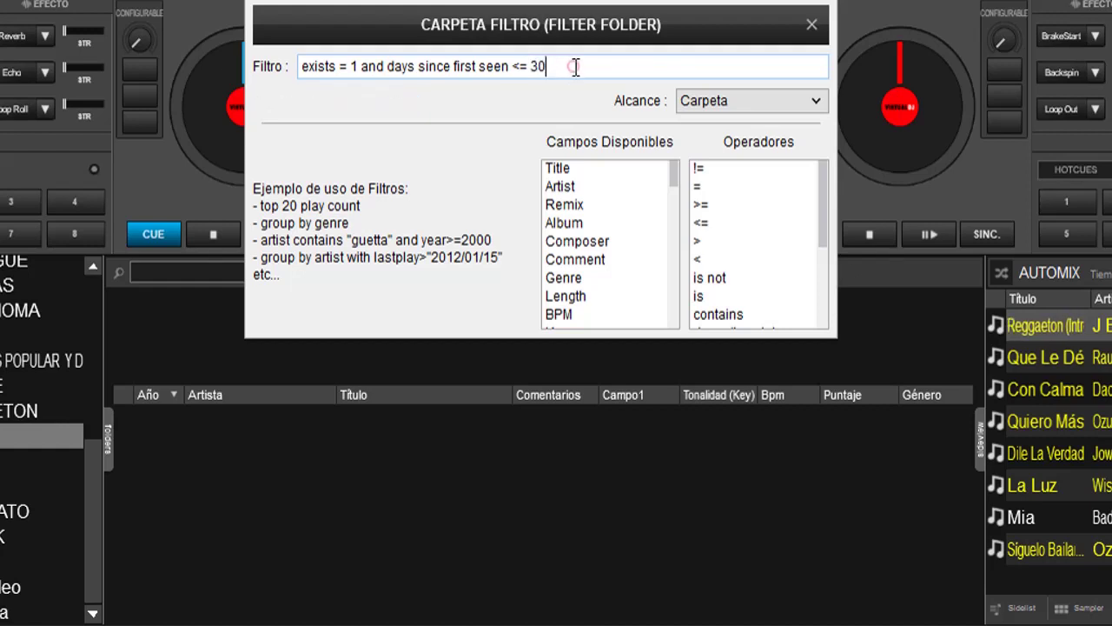
# Step: Try the filter "exists = 1 and days since first seen <= 60"
pyautogui.press('BackSpace')
pyautogui.press('BackSpace')
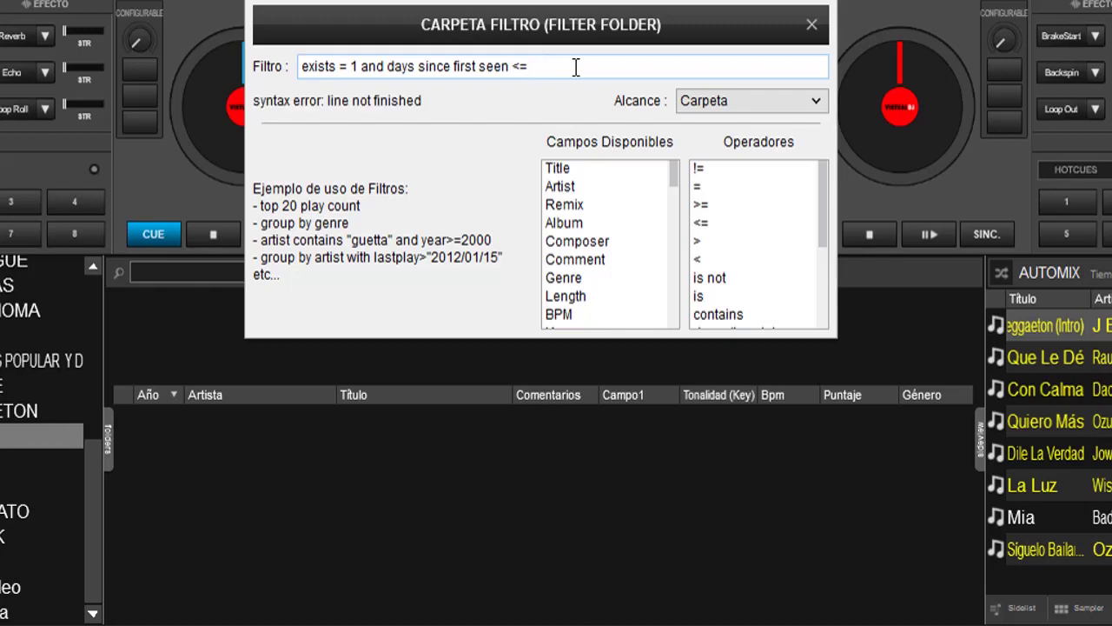
pyautogui.write('60')
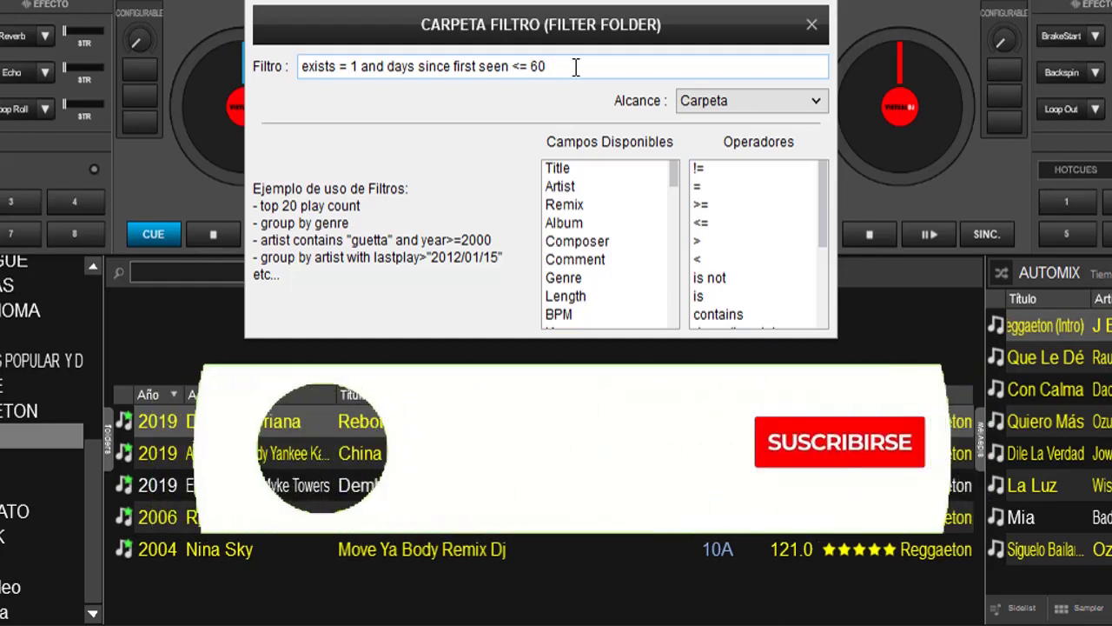
# Step: Set the filter to "exists = 1 and days since first seen <= 90" and check the filtered song list
pyautogui.press('BackSpace')
pyautogui.press('BackSpace')
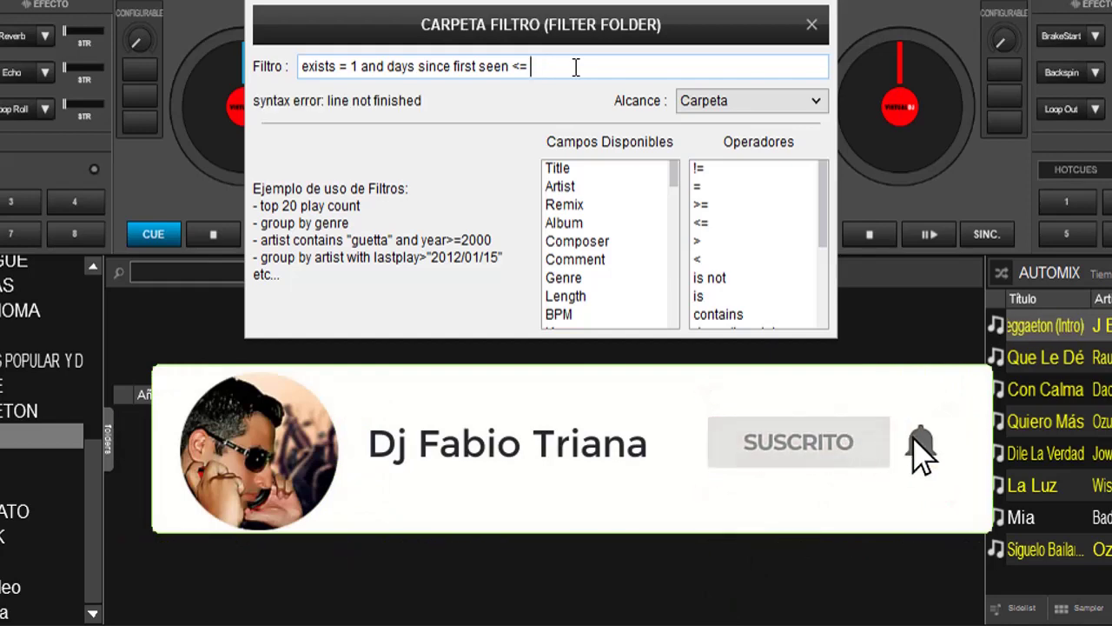
pyautogui.write('90')
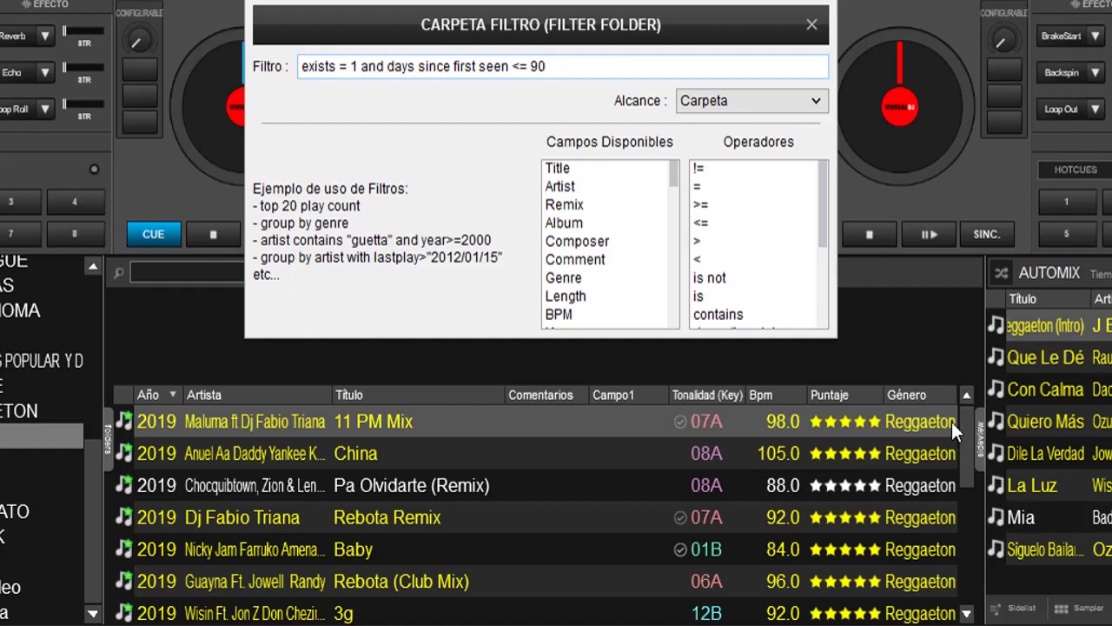
pyautogui.moveTo(965, 428)
pyautogui.mouseDown()
pyautogui.moveTo(965, 552)
pyautogui.moveTo(968, 428)
pyautogui.moveTo(974, 557)
pyautogui.moveTo(971, 401)
pyautogui.mouseUp()
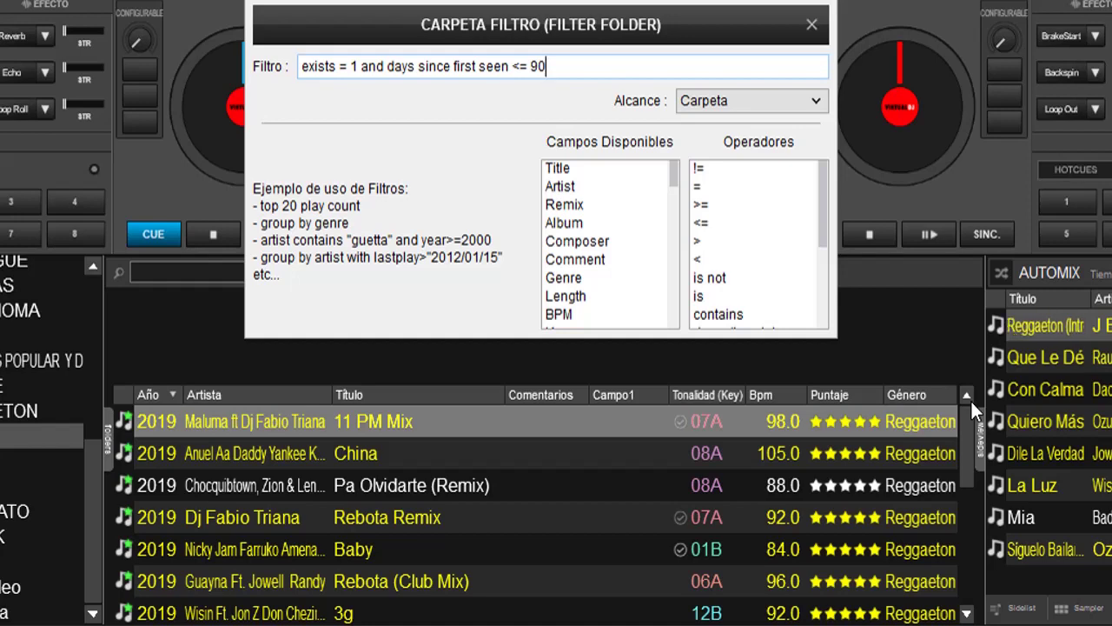
# Step: Show the full REGGAETON folder and look through its songs for comparison with the filtered list
pyautogui.click(35, 410)
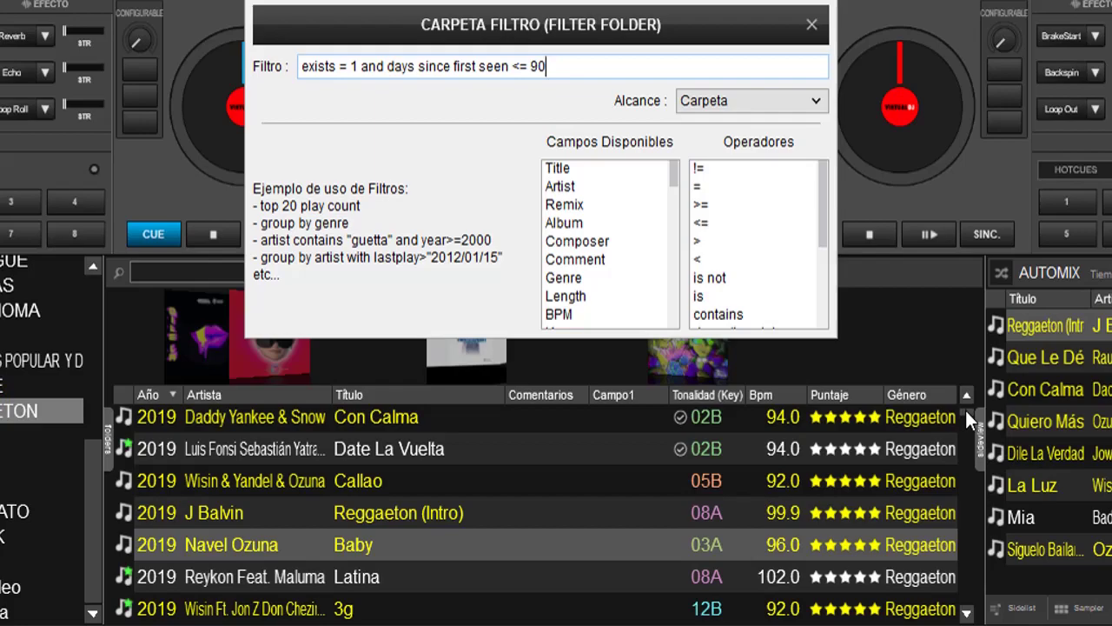
pyautogui.moveTo(966, 409); pyautogui.dragTo(974, 484)
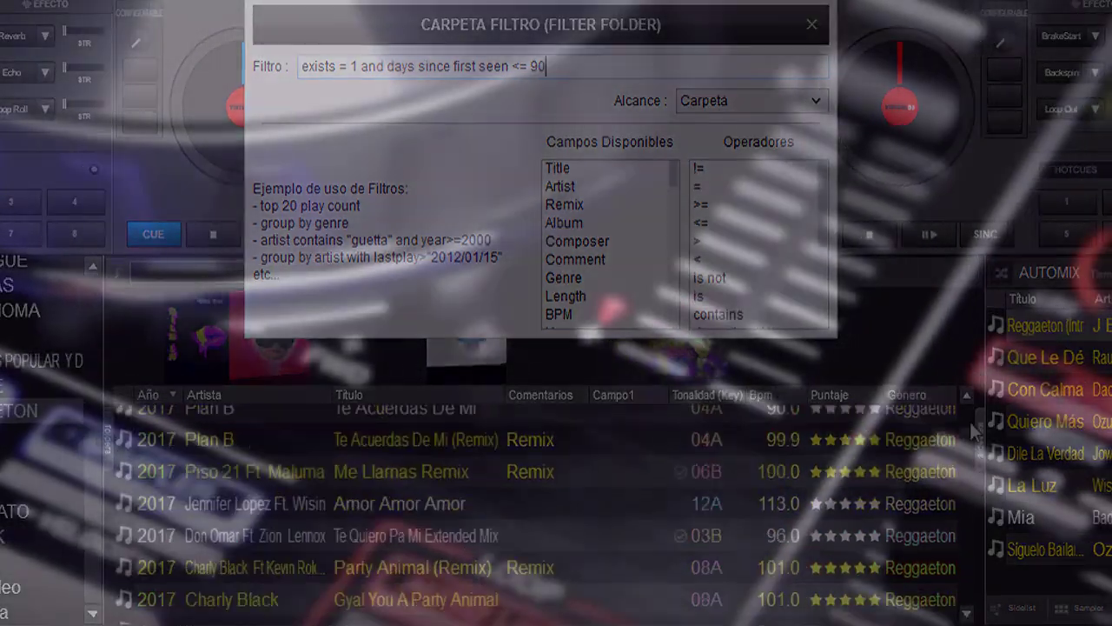